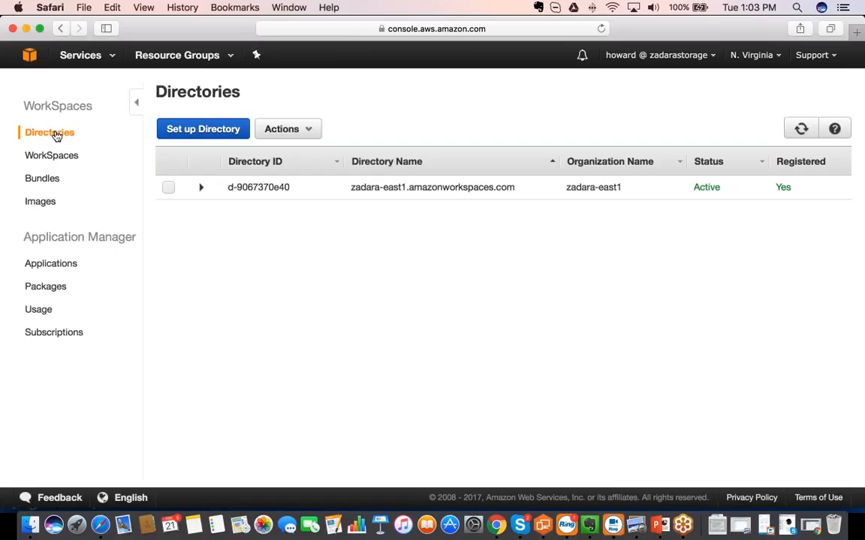
Step: Review the directory types offered when setting up a new directory and return to the Directories list
left_click(197, 128)
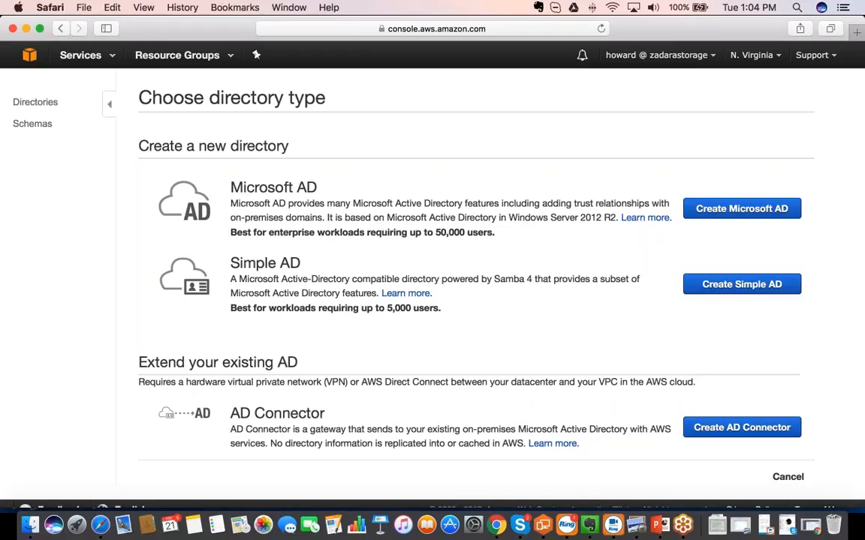
left_click(60, 30)
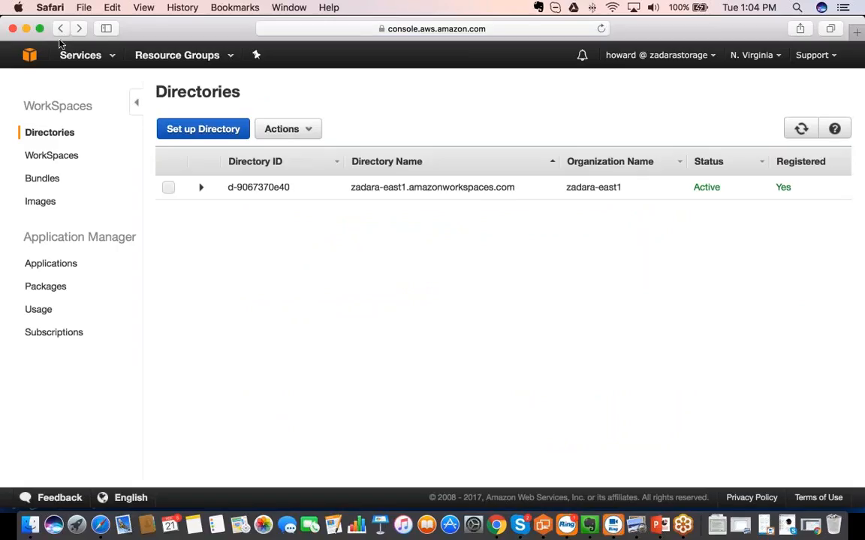
Step: Start launching a new WorkSpace in the zadara-east1.amazonworkspaces.com directory and continue to user identification
left_click(52, 156)
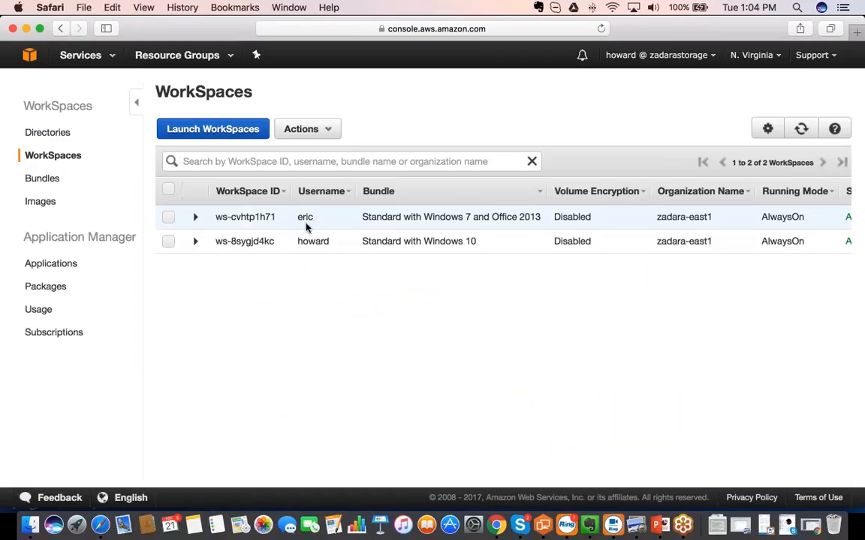
left_click(235, 130)
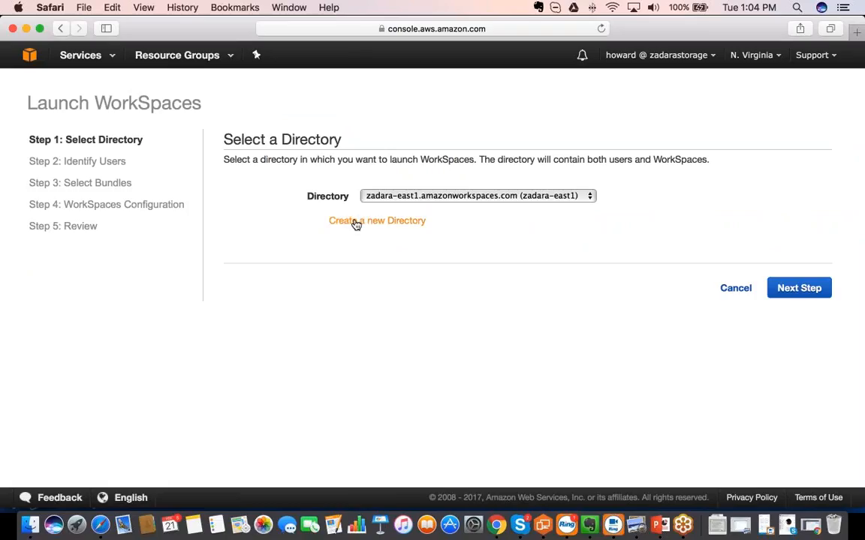
left_click(822, 288)
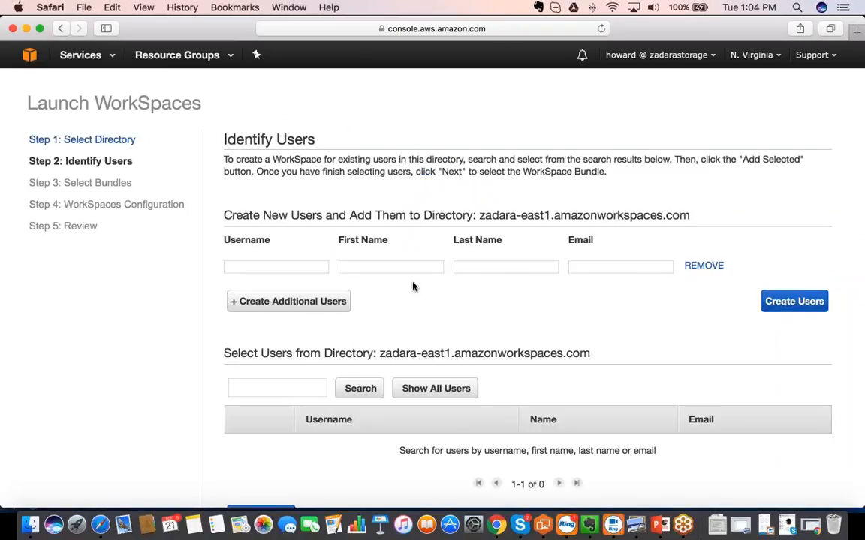
Step: Search the directory for the existing user by first name, add that user to the WorkSpaces launch, and continue to bundle selection
scroll(409, 293, "down", 3)
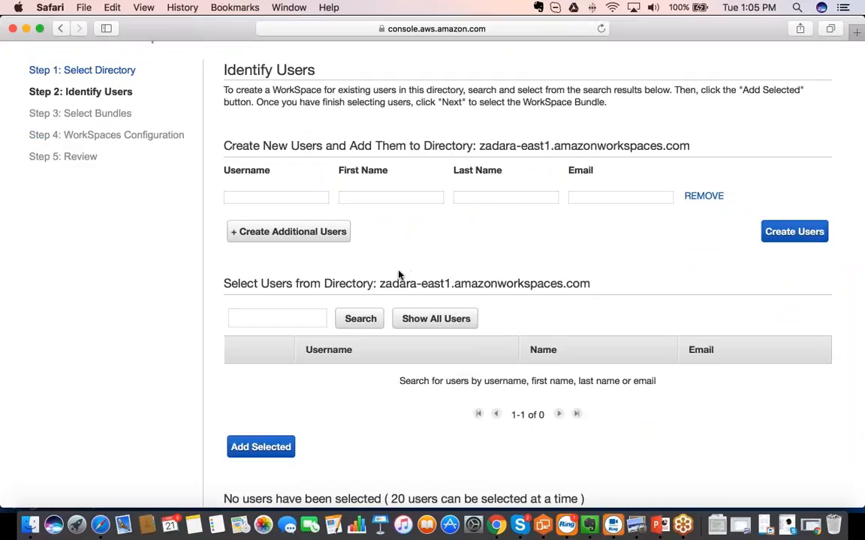
left_click(272, 320)
type("howard")
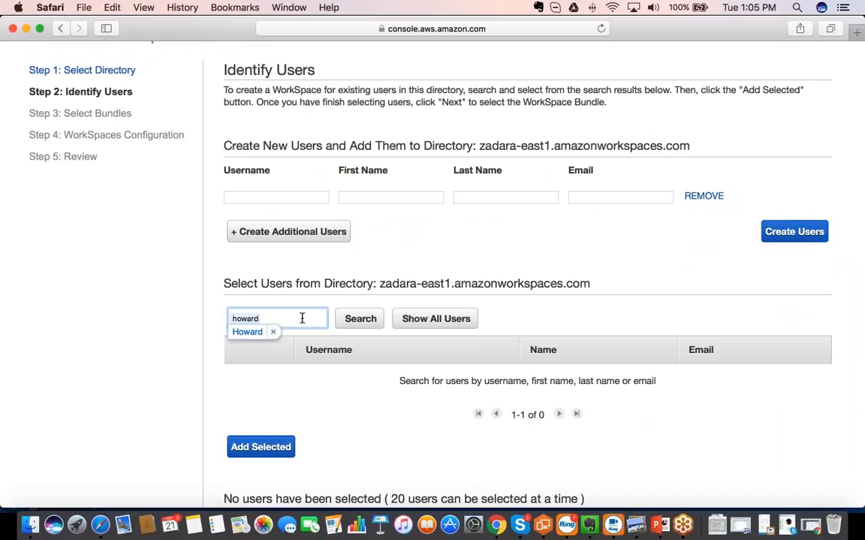
left_click(356, 318)
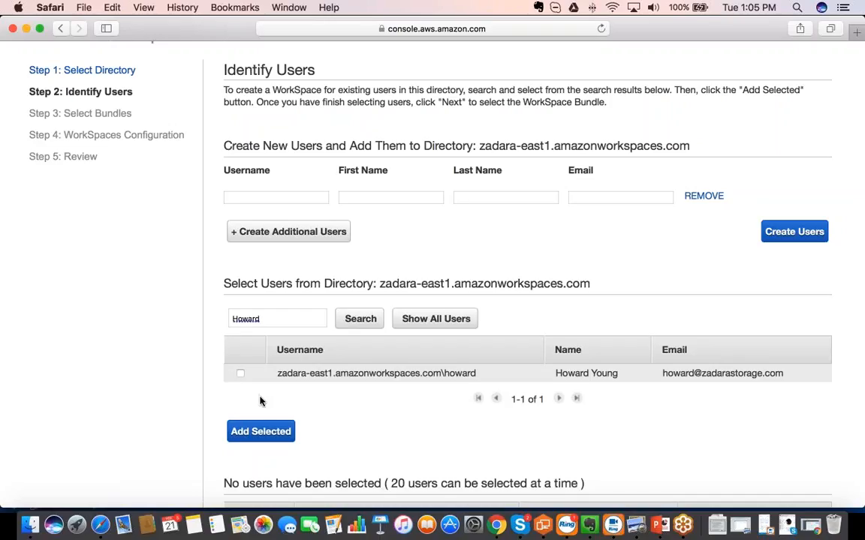
left_click(241, 374)
left_click(260, 433)
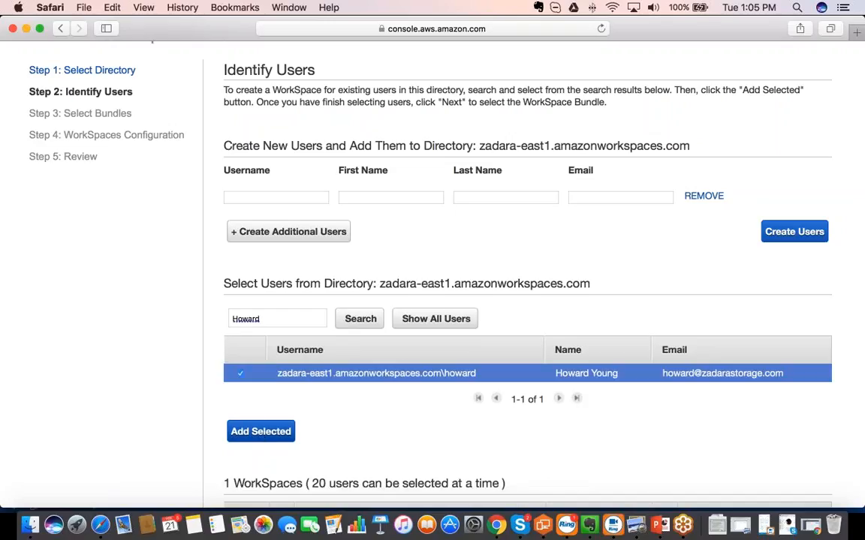
scroll(432, 368, "down", 3)
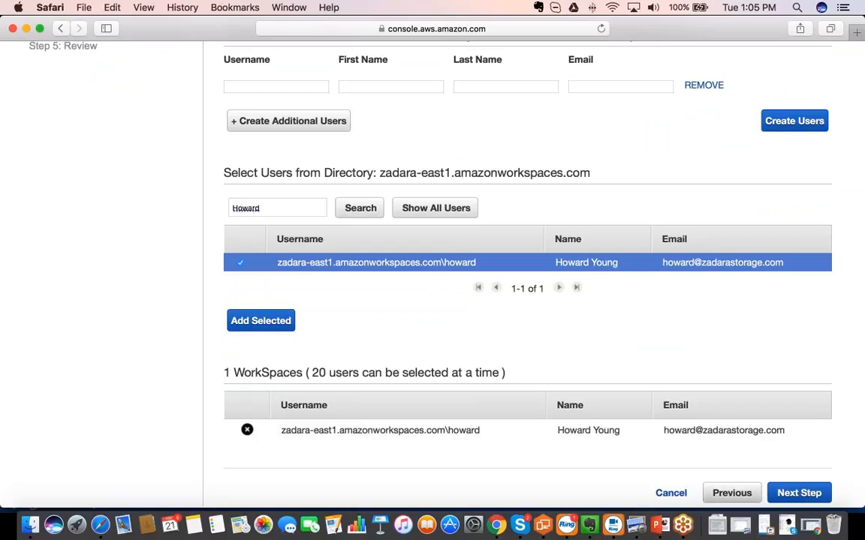
left_click(798, 492)
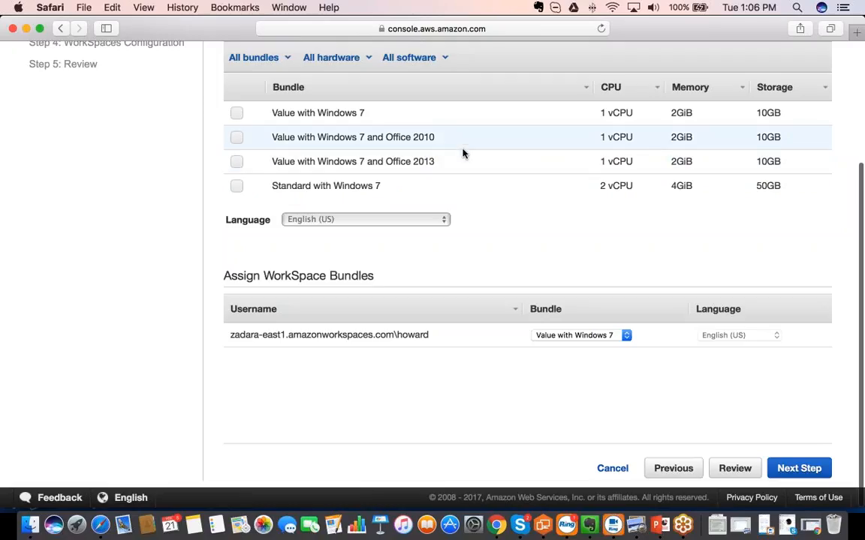
Step: Assign the Standard with Windows 10 bundle to the selected user's WorkSpace
scroll(463, 153, "down", 4)
scroll(462, 153, "down", 3)
scroll(463, 153, "up", 5)
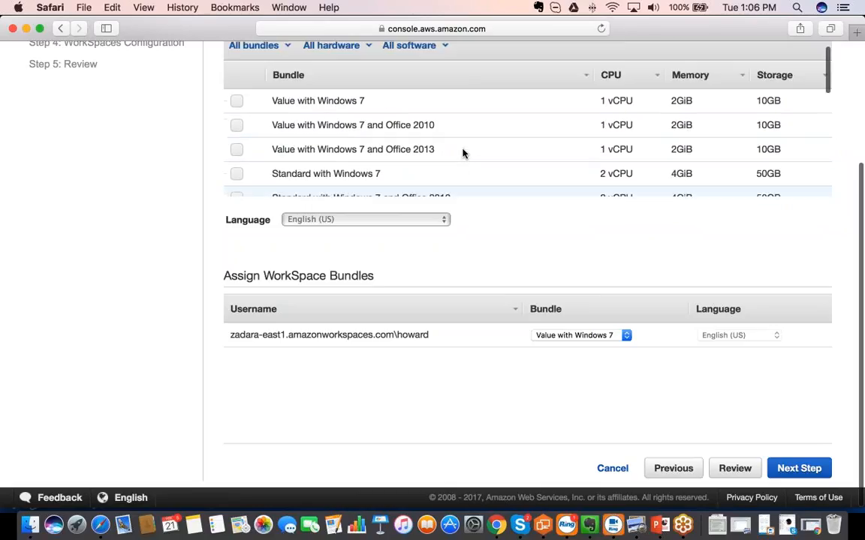
scroll(462, 153, "down", 3)
scroll(462, 154, "up", 1)
scroll(462, 153, "up", 1)
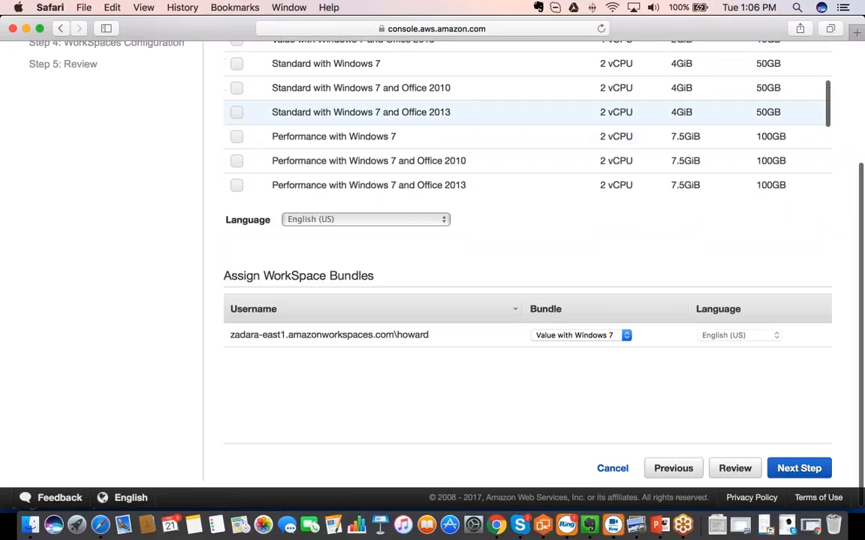
scroll(462, 144, "down", 4)
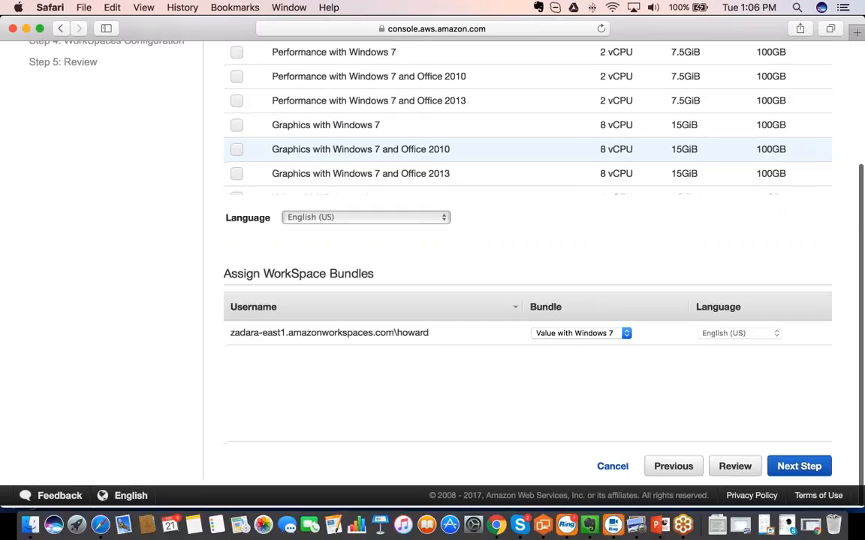
scroll(462, 150, "down", 5)
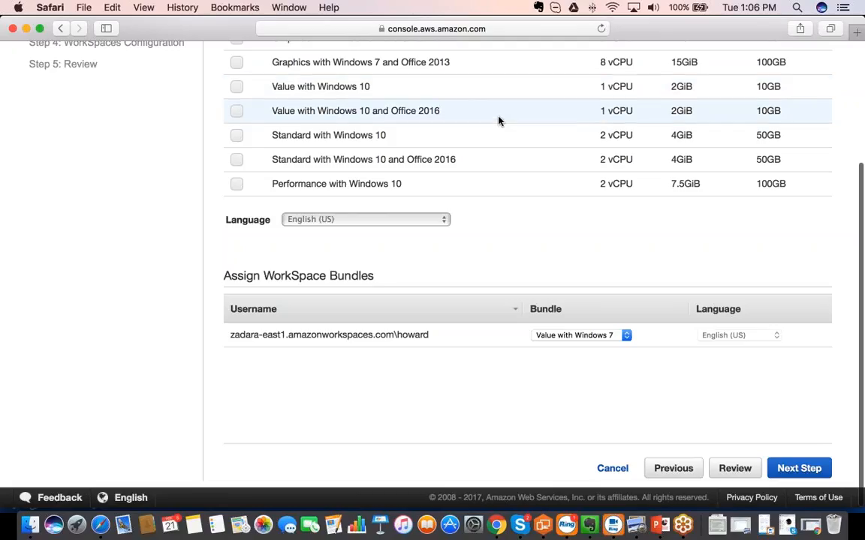
left_click(406, 140)
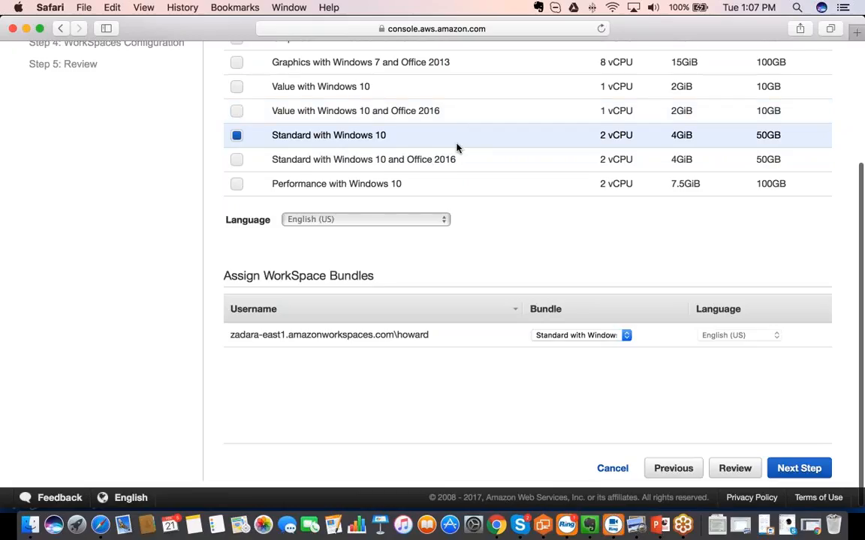
scroll(457, 148, "down", 1)
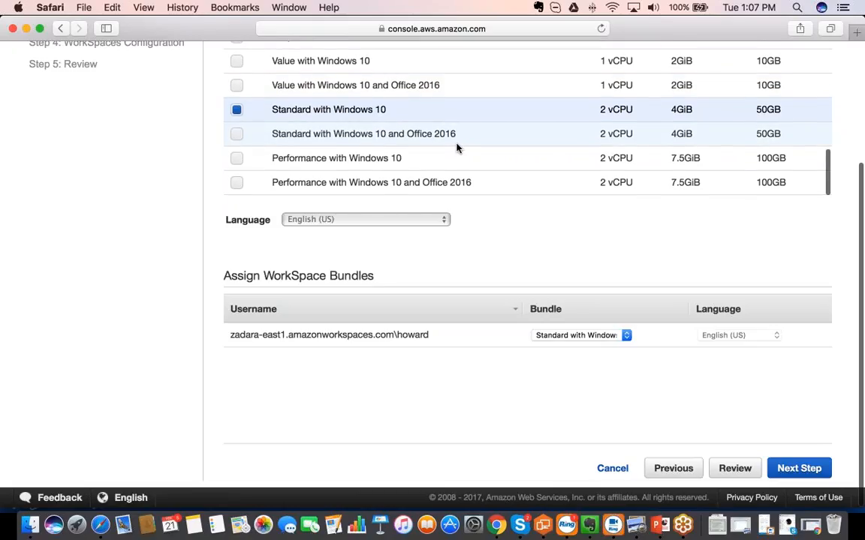
scroll(456, 148, "up", 1)
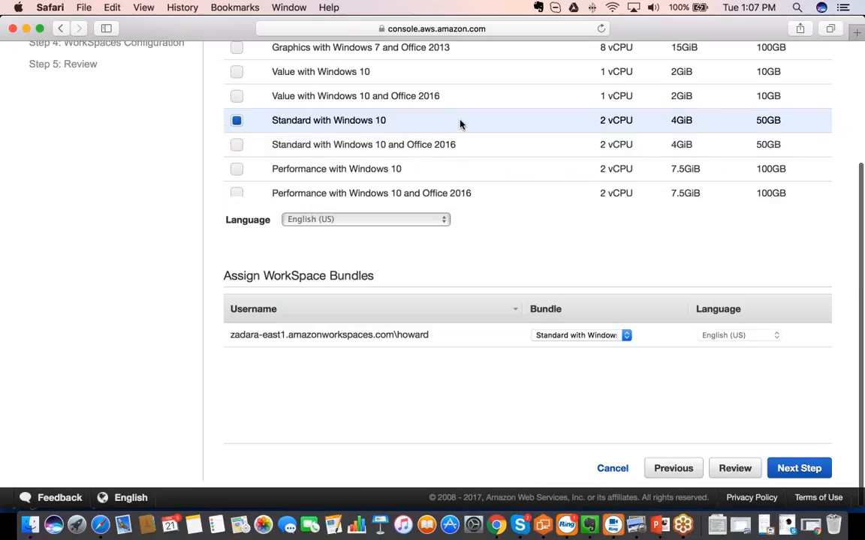
scroll(460, 123, "up", 1)
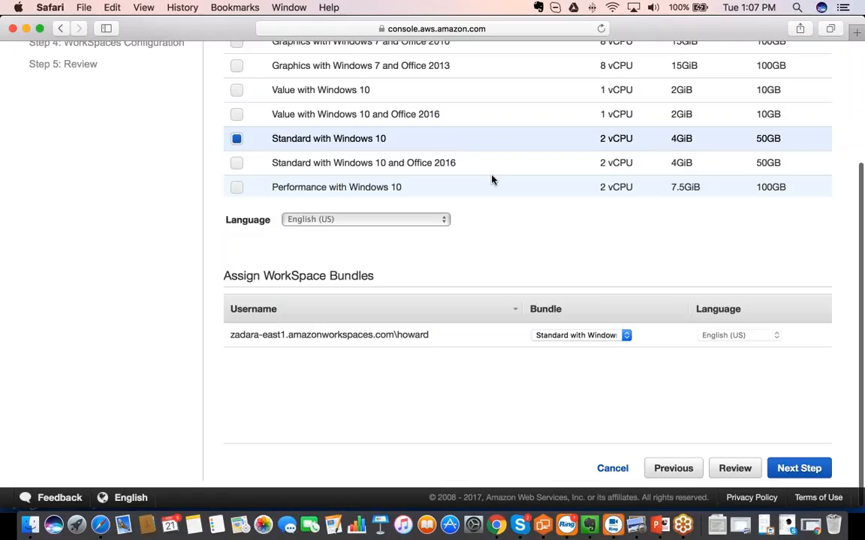
scroll(492, 180, "up", 1)
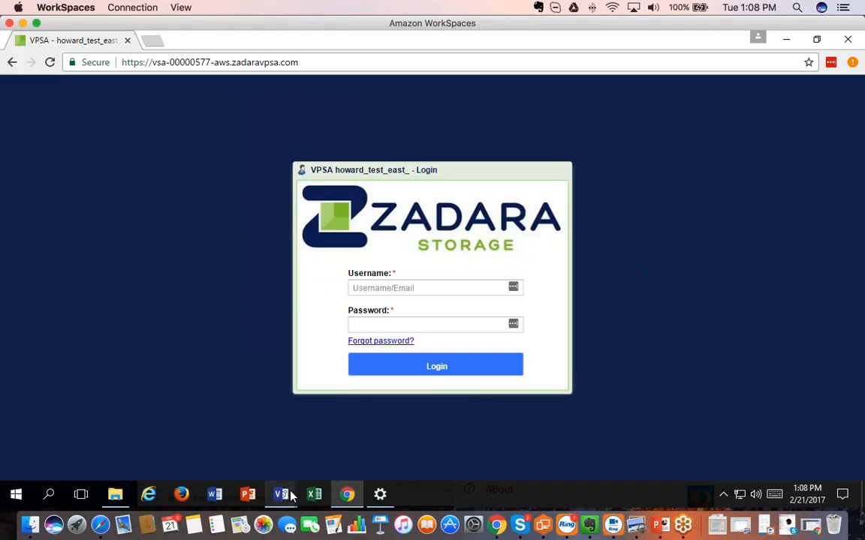
Step: Bring up the Zadara Visio Objects drawing in Visio and move the Zadara ZIOS logo box toward the page's upper-right area
mouse_move(286, 495)
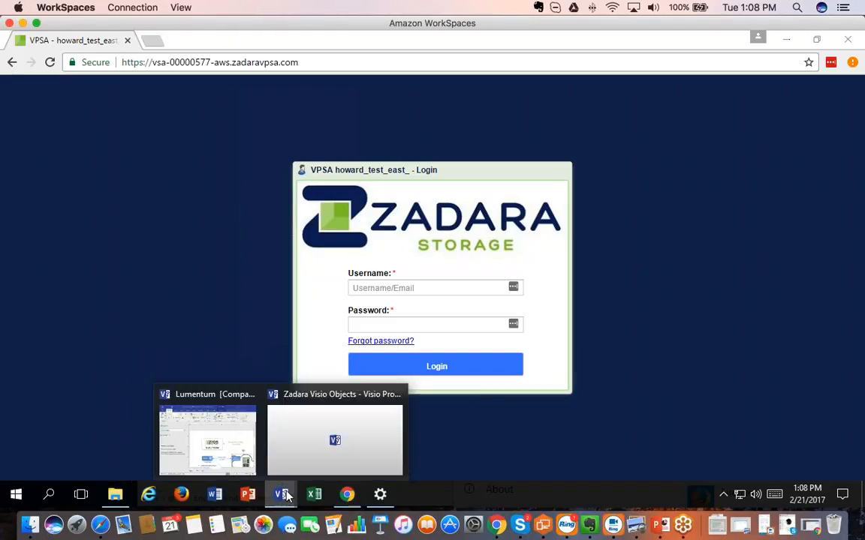
left_click(292, 438)
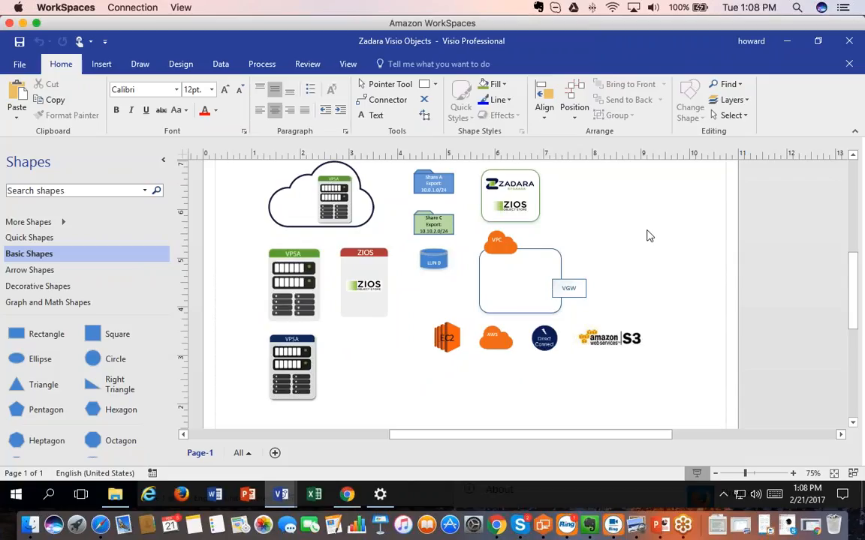
left_click_drag(500, 180, 594, 196)
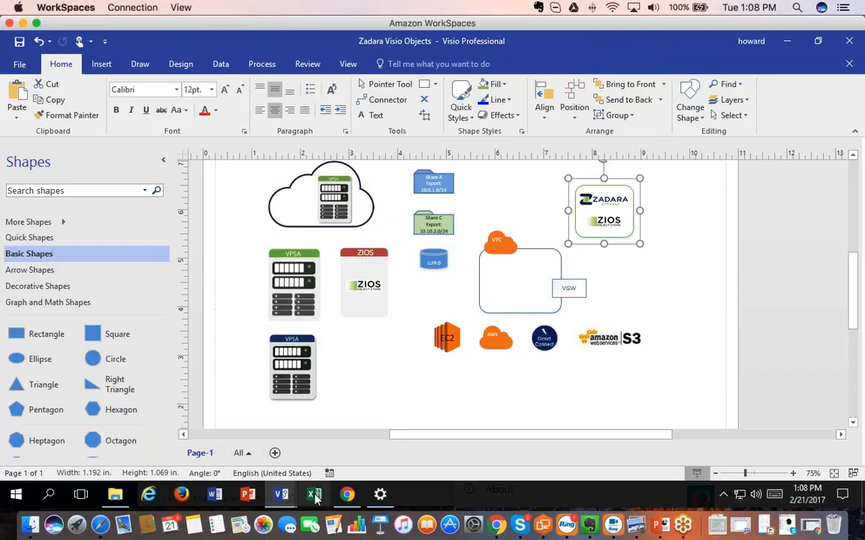
Step: In File Explorer, examine the user's security permissions on the backup folder of the AWS-WS1 (Z:) drive, and open that folder
mouse_move(347, 507)
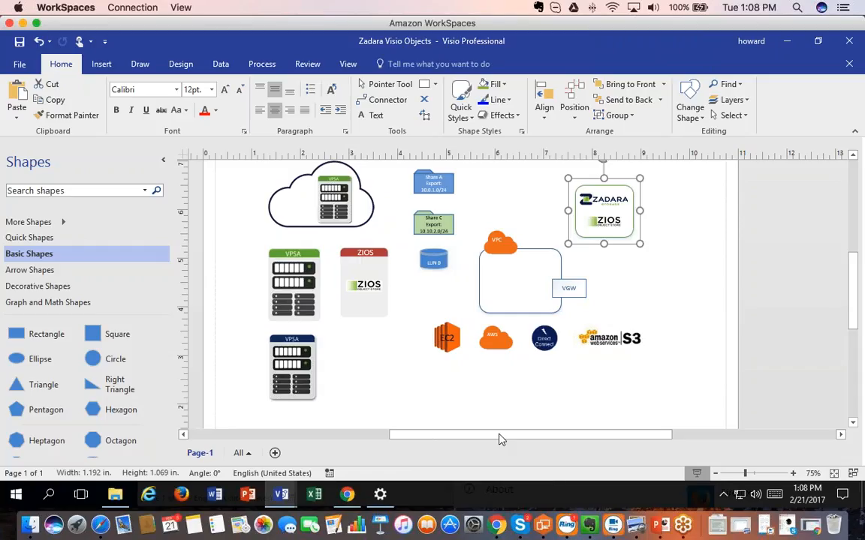
mouse_move(114, 488)
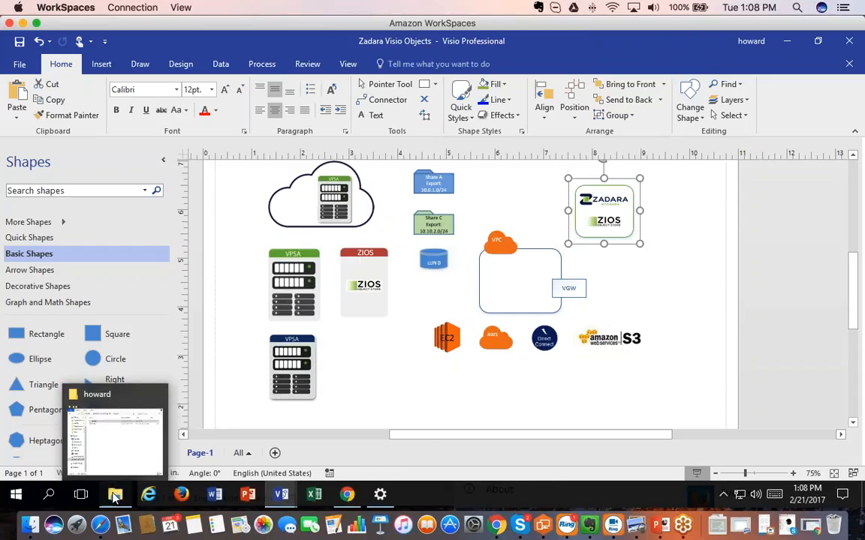
left_click(105, 442)
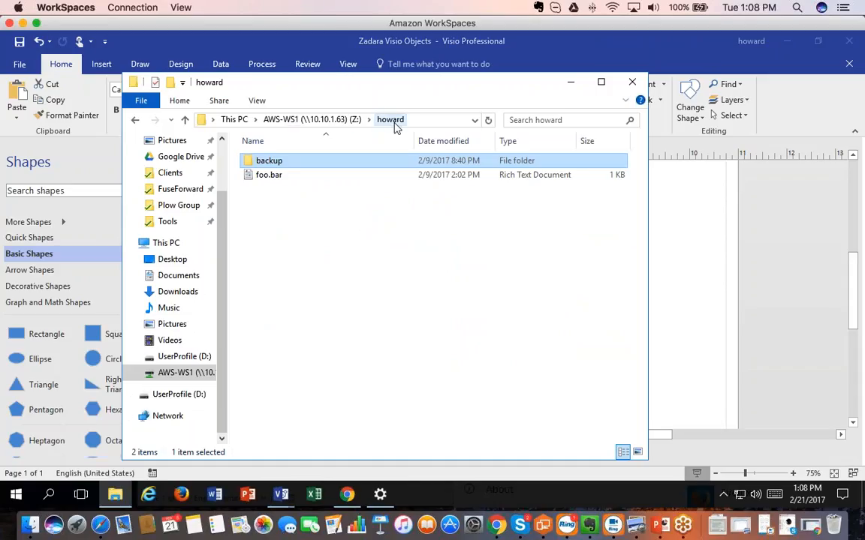
right_click(286, 164)
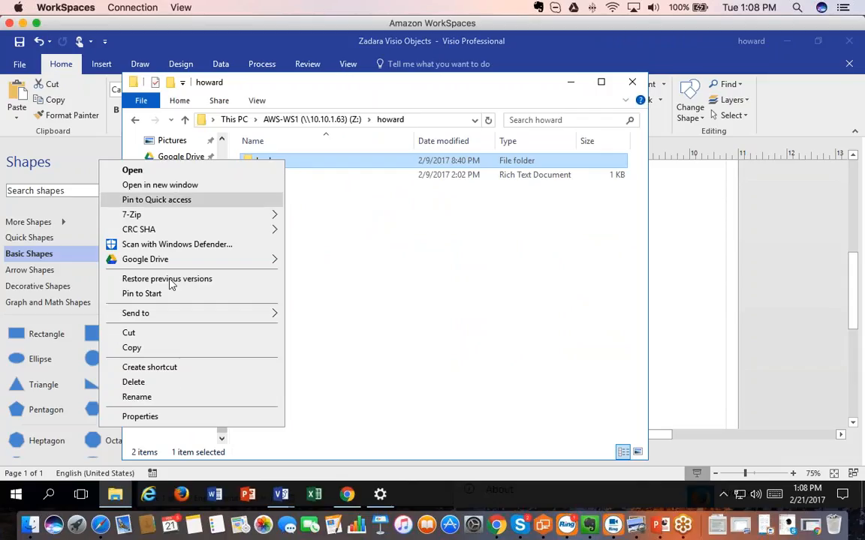
left_click(167, 415)
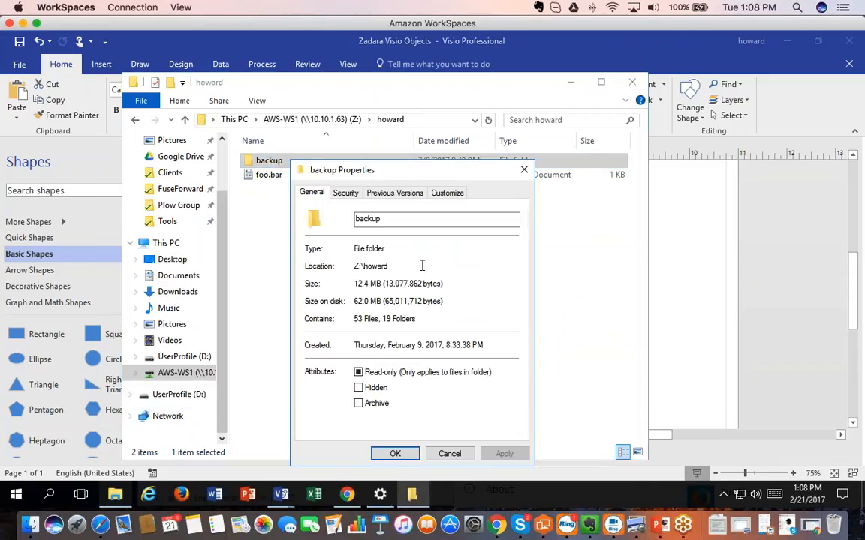
left_click(346, 193)
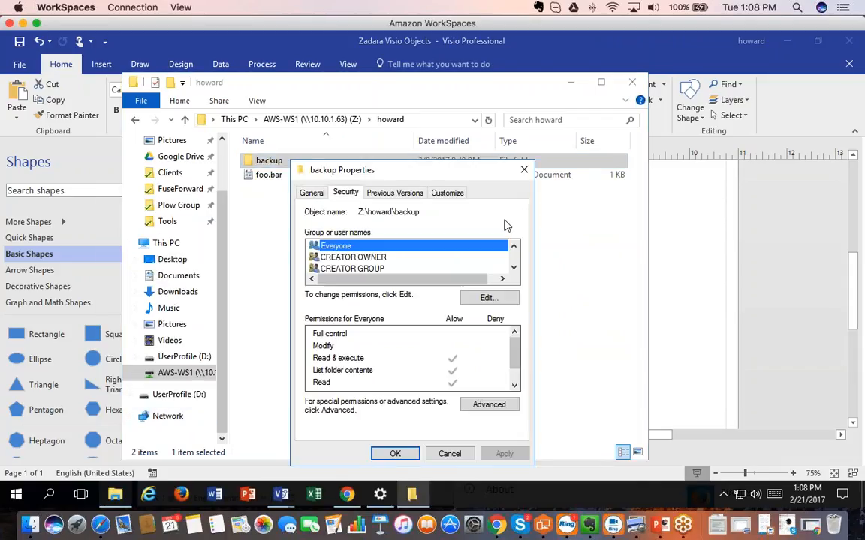
left_click(513, 267)
left_click(513, 267)
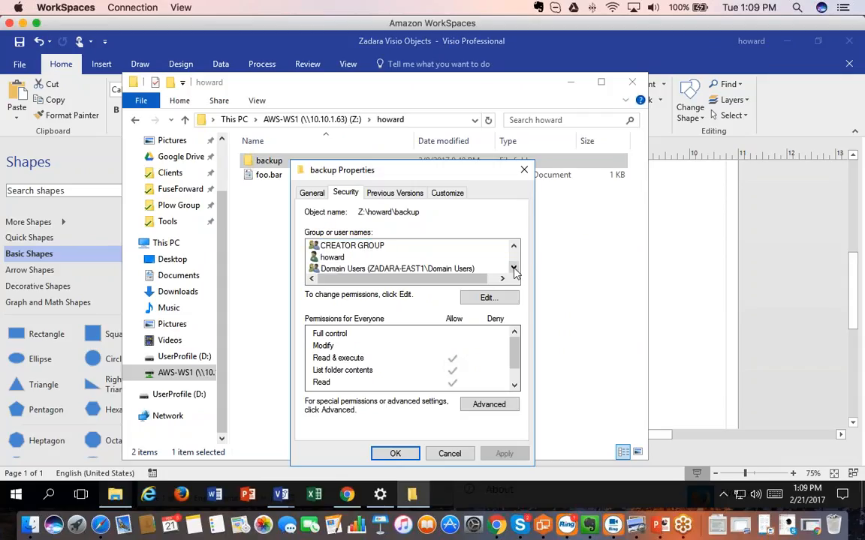
left_click(334, 257)
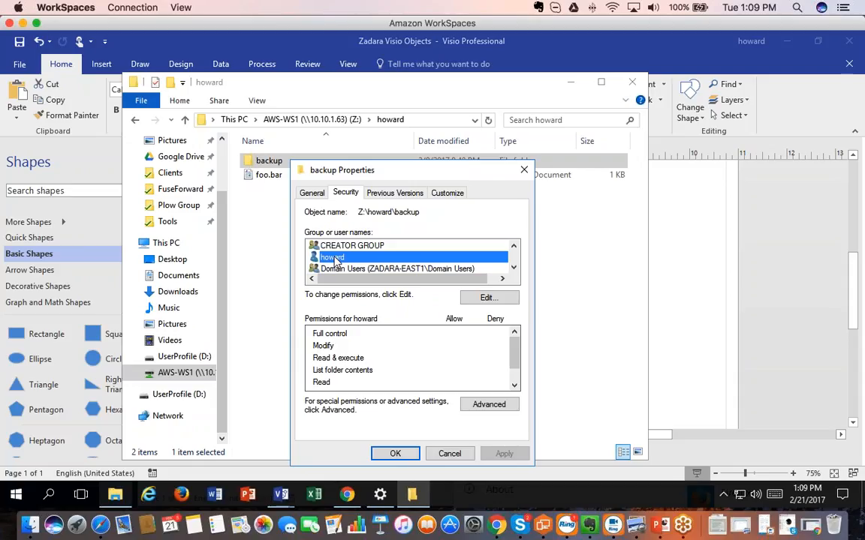
double_click(264, 161)
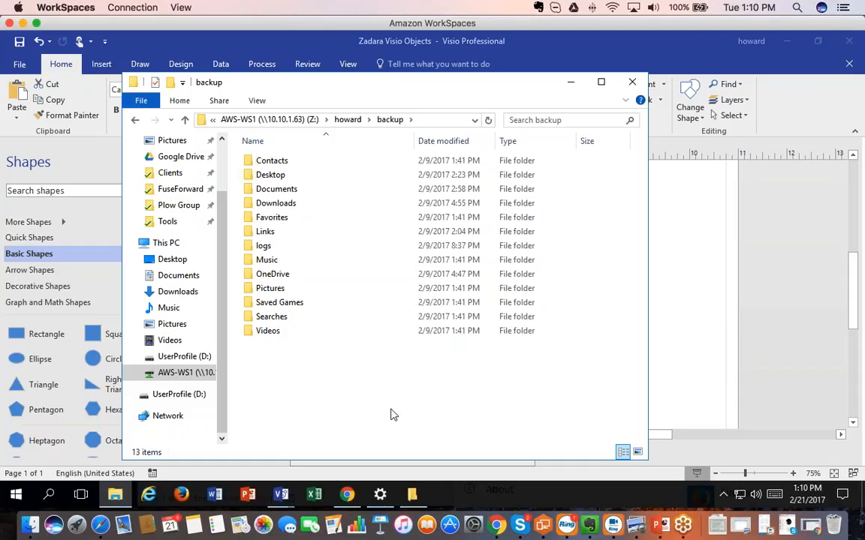
Step: Switch to Chrome and log in to the VPSA with the username and account password, declining to save the login in LastPass
left_click(347, 495)
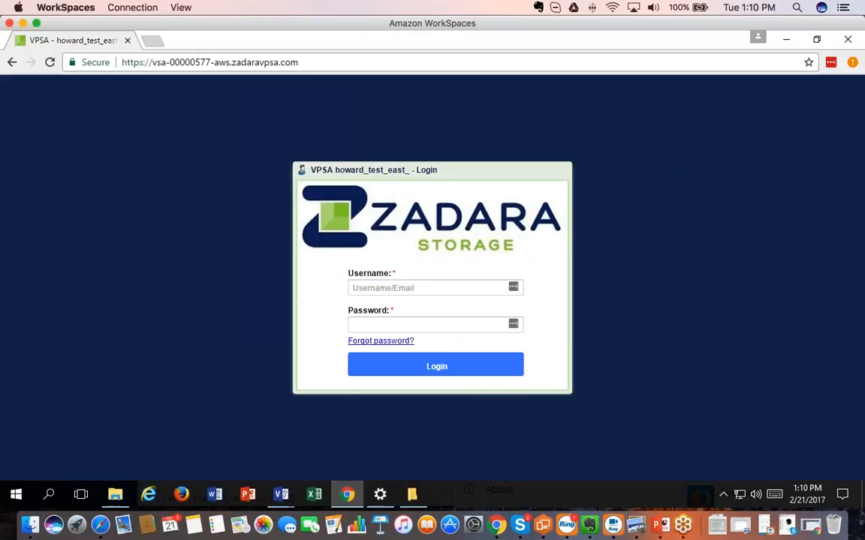
type("howard")
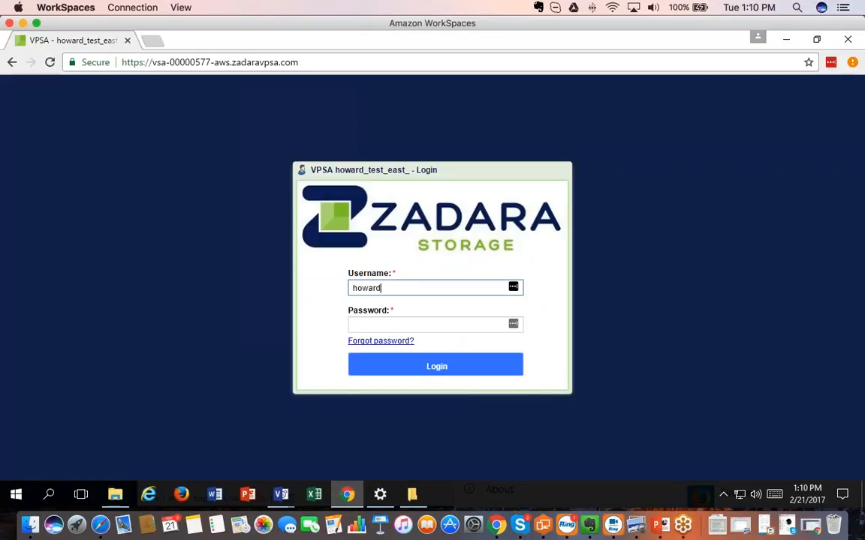
left_click(428, 324)
type("•")
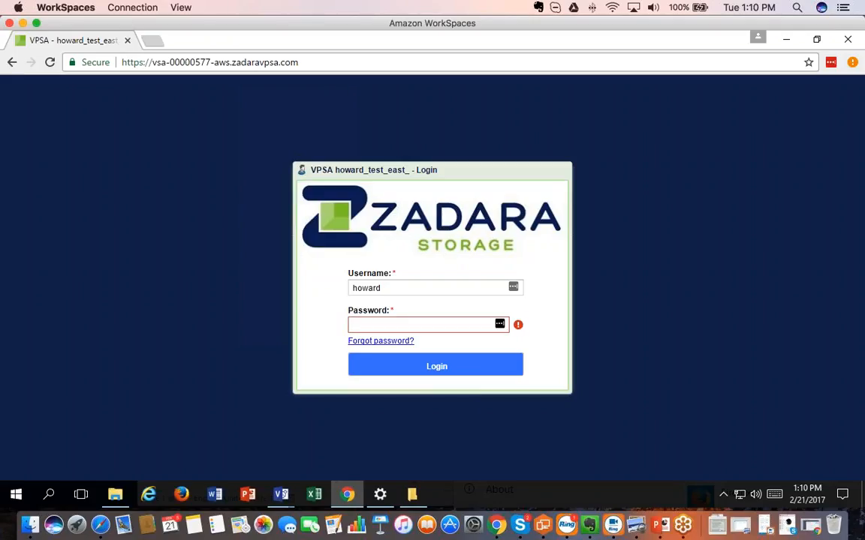
type("•••••••")
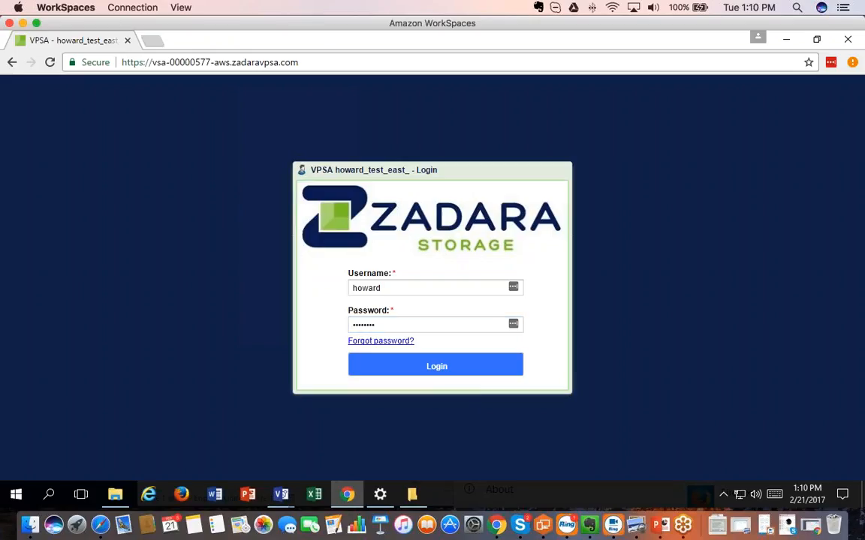
key("Tab")
key("Return")
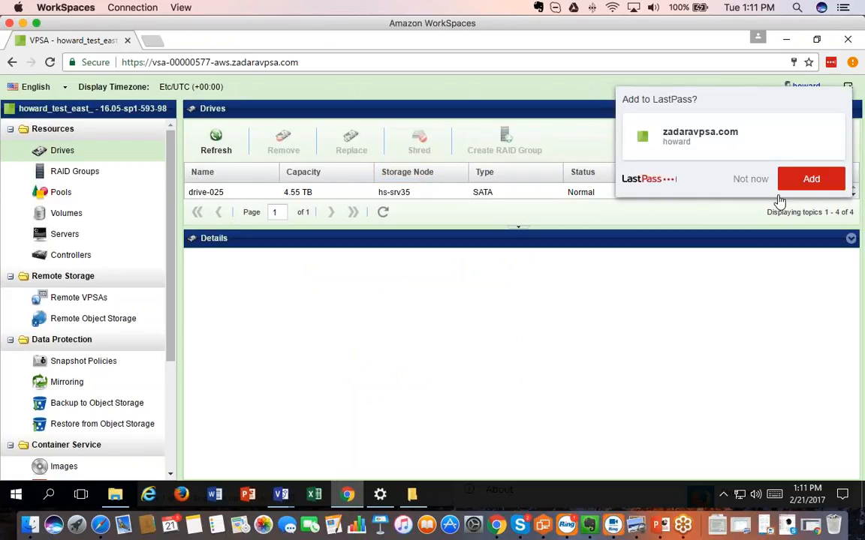
left_click(752, 180)
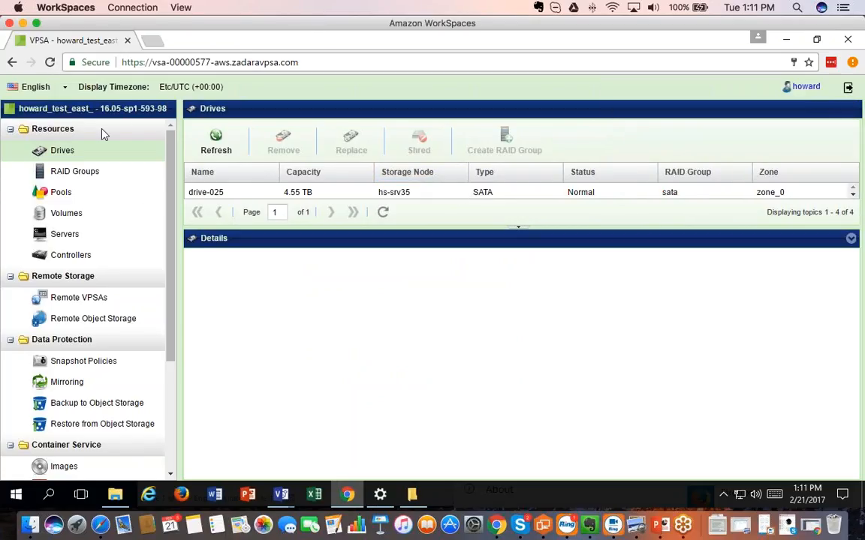
Step: Examine the VPSA volumes in an enlarged list and display the details of the AWS-WS1 volume
left_click(69, 213)
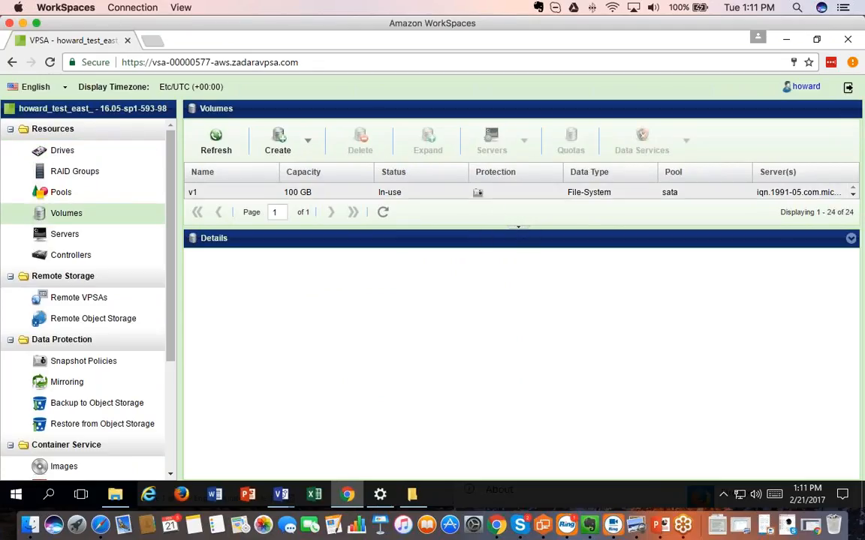
left_click(315, 153)
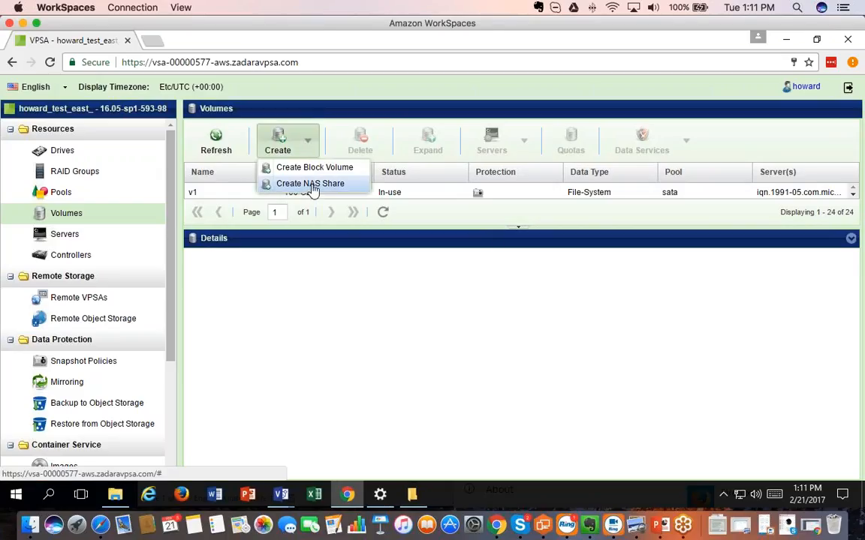
left_click_drag(491, 223, 518, 412)
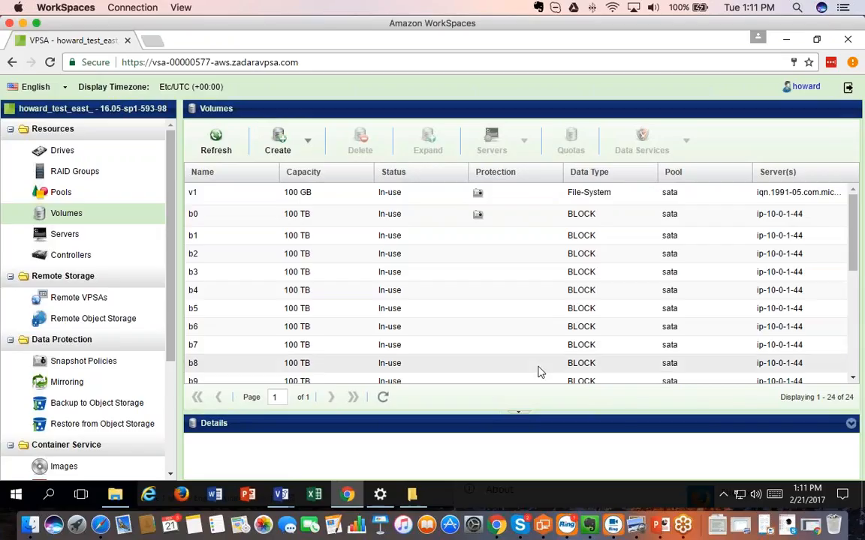
scroll(538, 372, "down", 5)
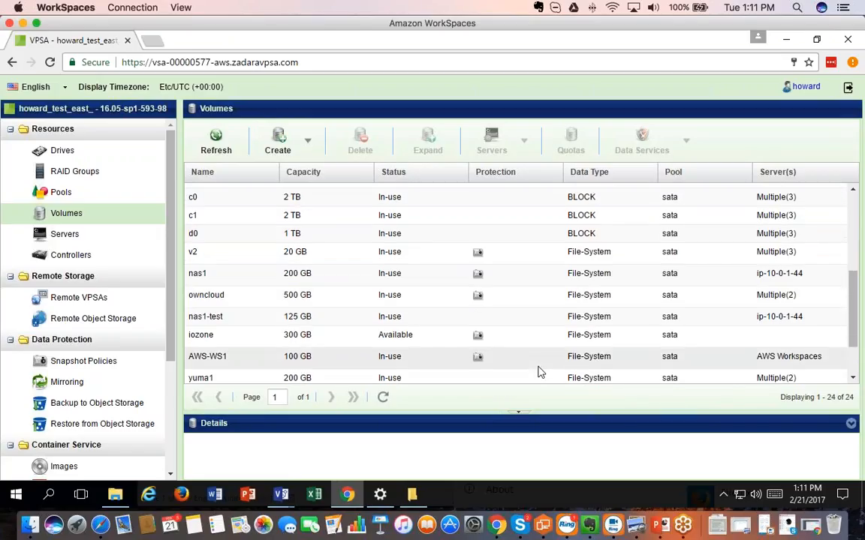
scroll(538, 372, "down", 2)
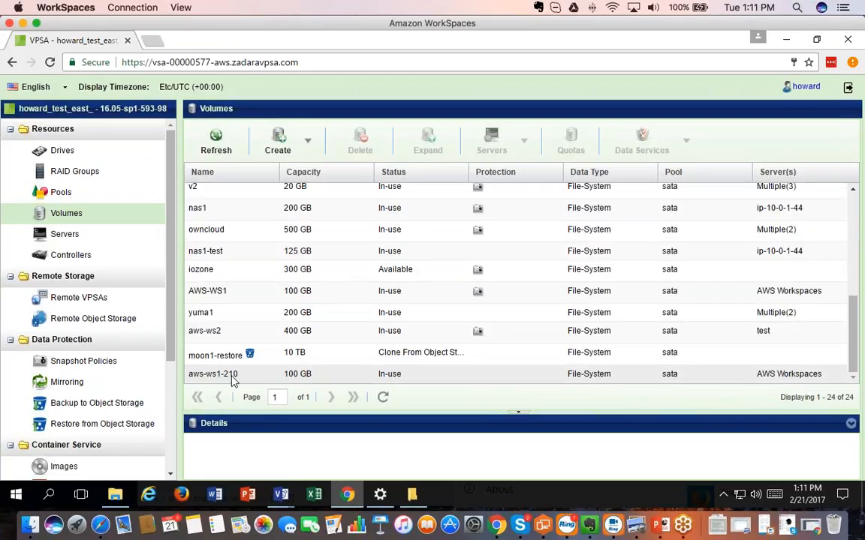
left_click(219, 336)
left_click(222, 294)
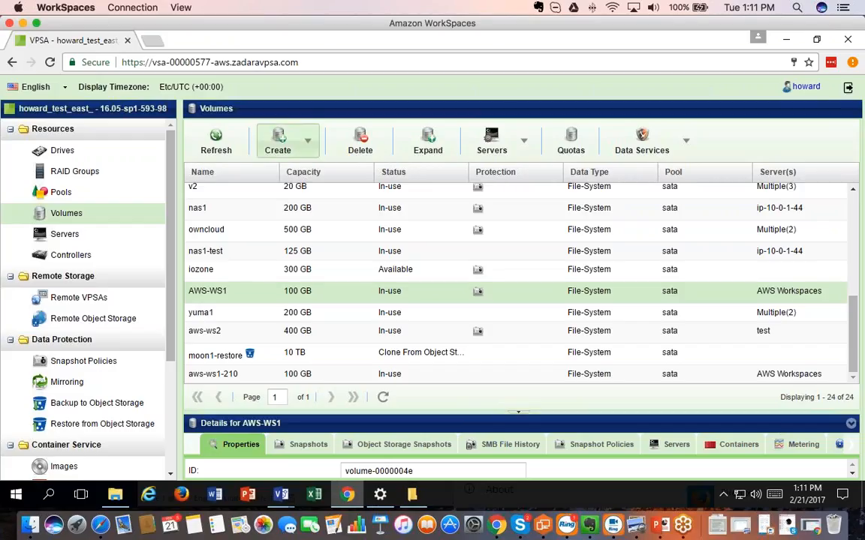
Step: Try enabling Enhanced Windows ACLs in the SMB options of a new NAS share, and discard the share
left_click(289, 140)
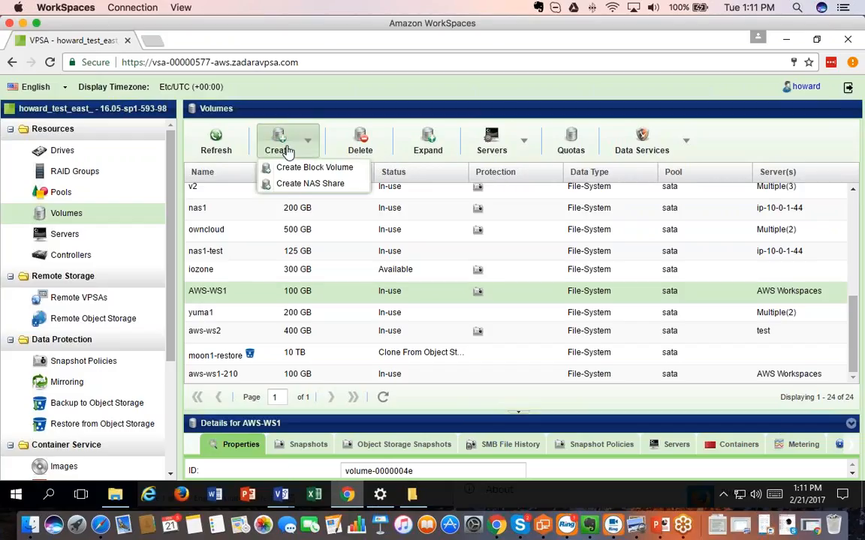
left_click(291, 186)
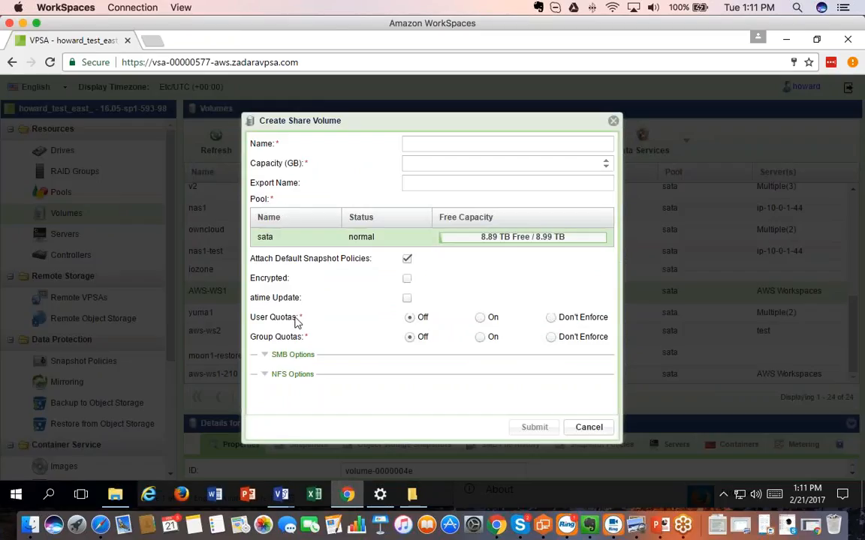
left_click(291, 354)
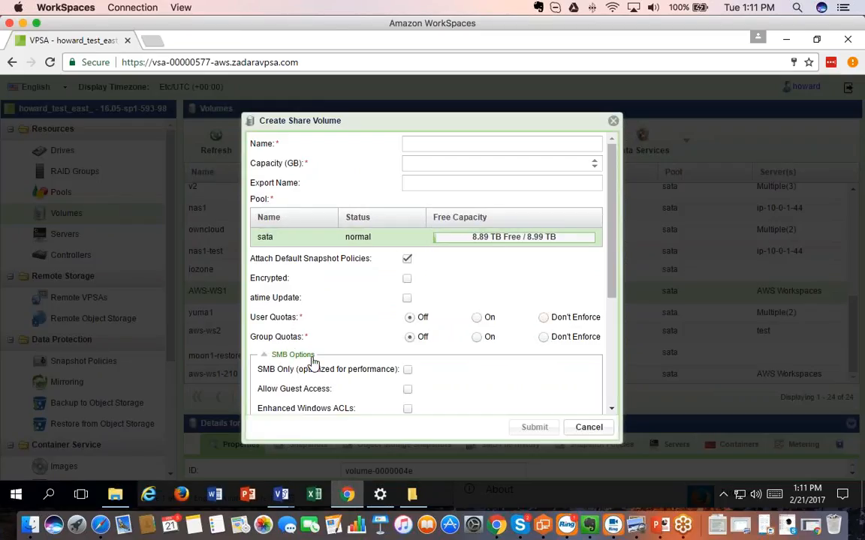
left_click(407, 408)
scroll(613, 317, "down", 1)
scroll(613, 352, "down", 3)
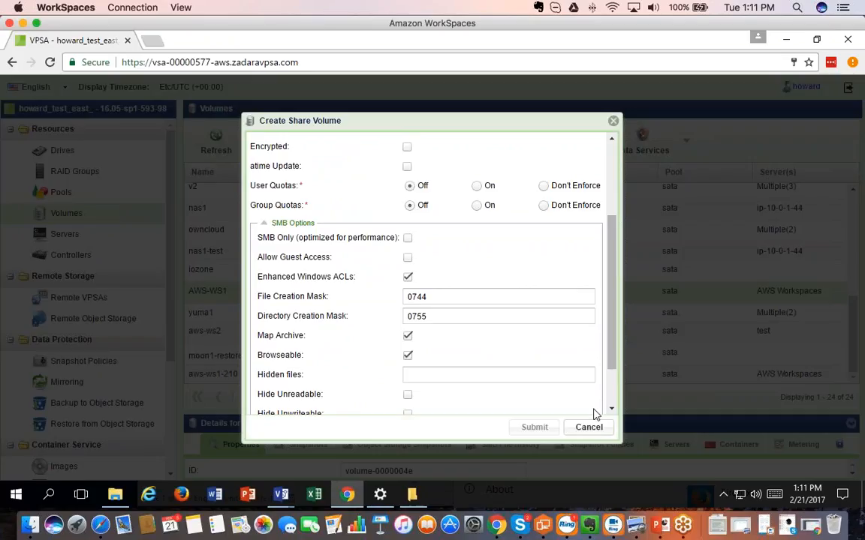
left_click(588, 427)
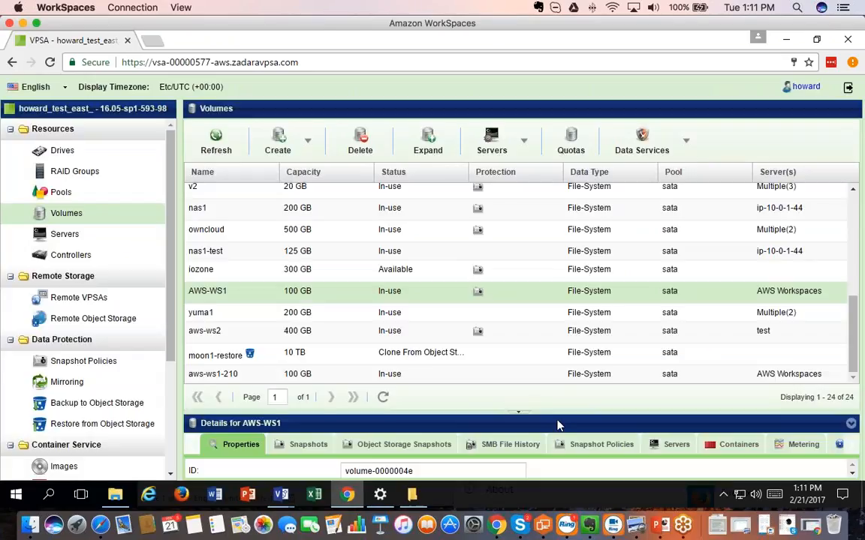
Step: Examine the properties of the zadara-east1.amazonworkspaces.com domain in the NAS Active Directory settings, enlarging its details area
scroll(172, 379, "down", 5)
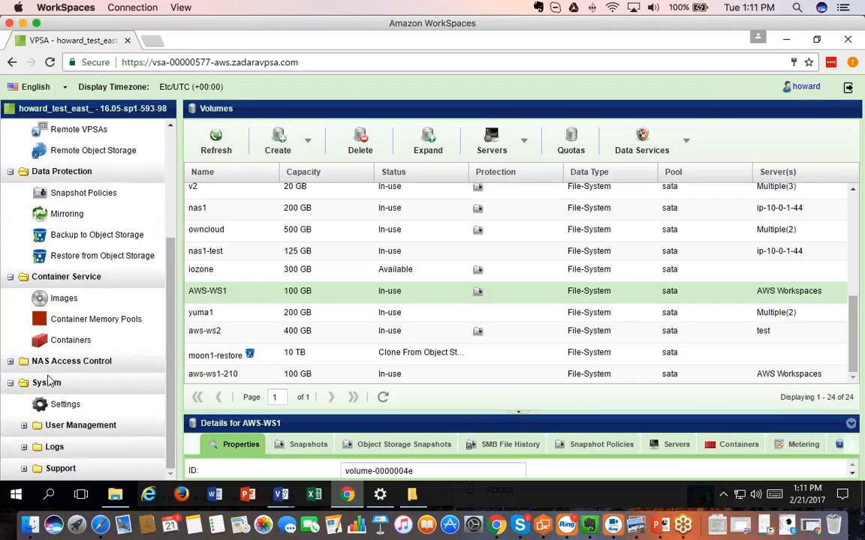
left_click(11, 364)
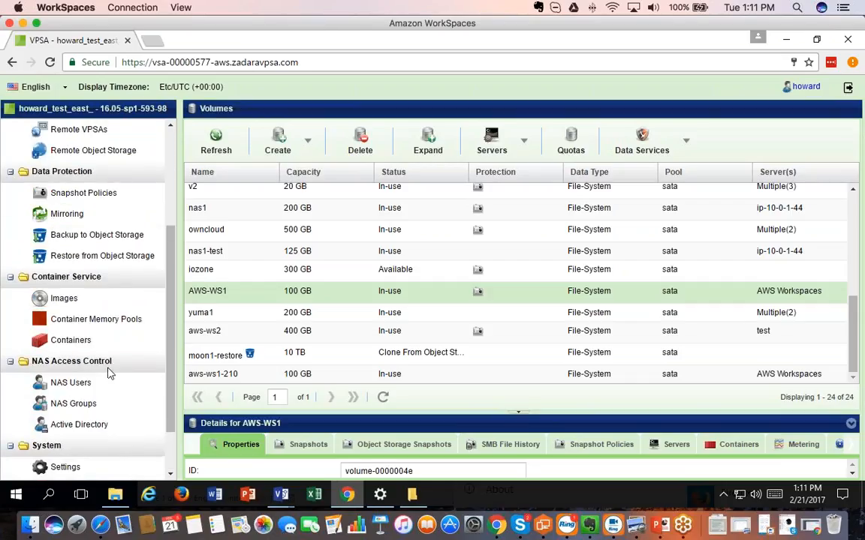
left_click(81, 425)
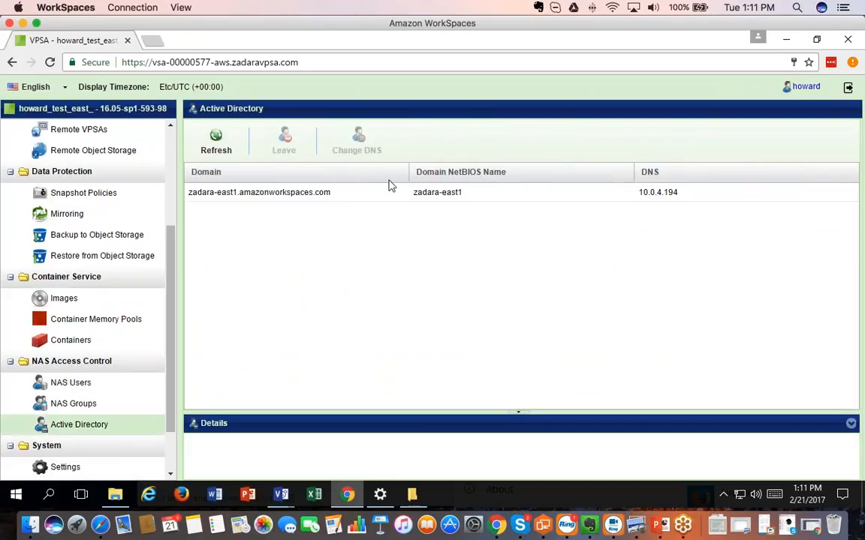
left_click(348, 194)
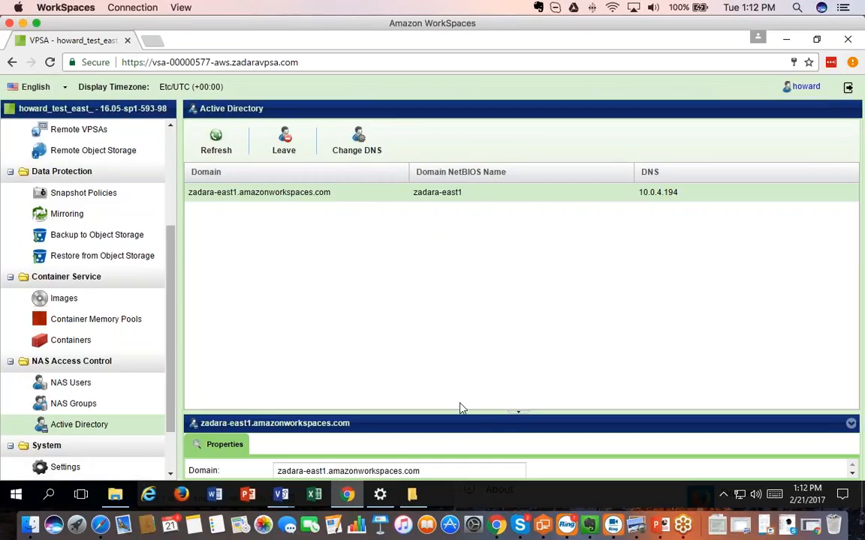
left_click_drag(463, 413, 444, 255)
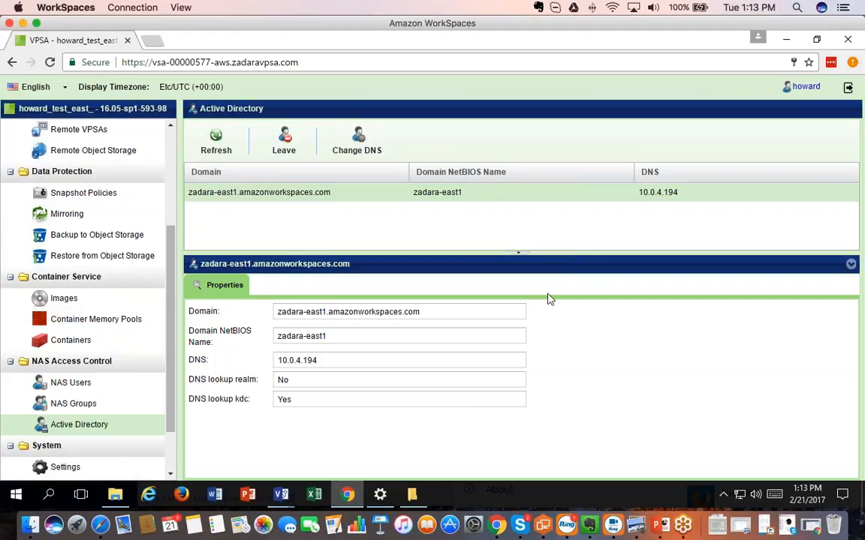
Step: Switch to Safari and leave the WorkSpaces launch wizard for the list of existing WorkSpaces in the AWS console
left_click(661, 529)
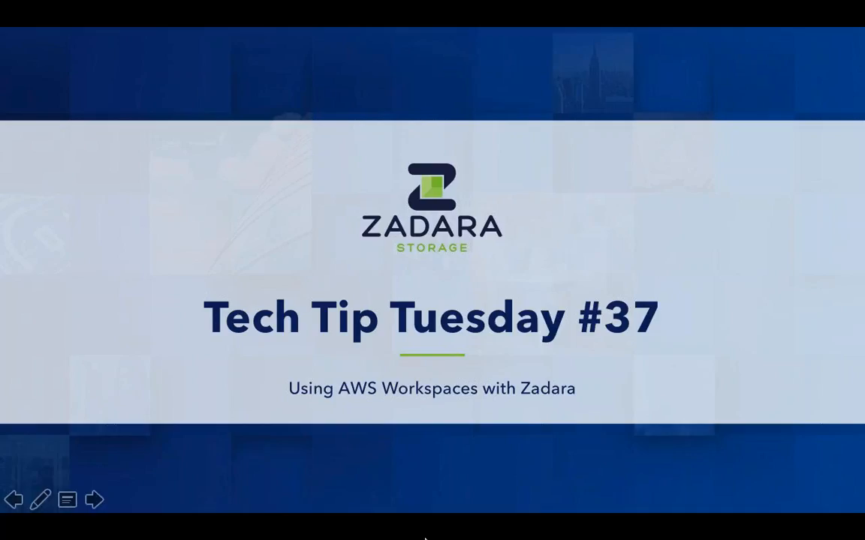
key("ctrl+Right")
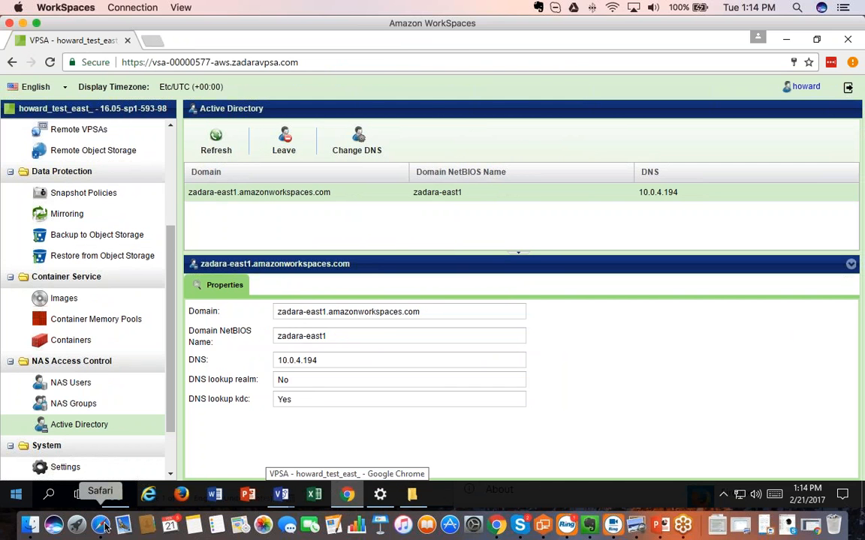
left_click(105, 529)
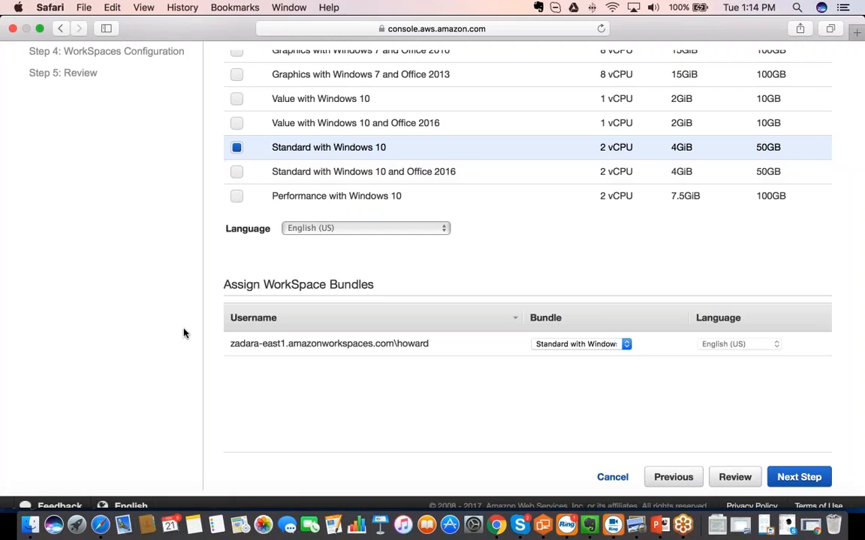
scroll(184, 332, "up", 5)
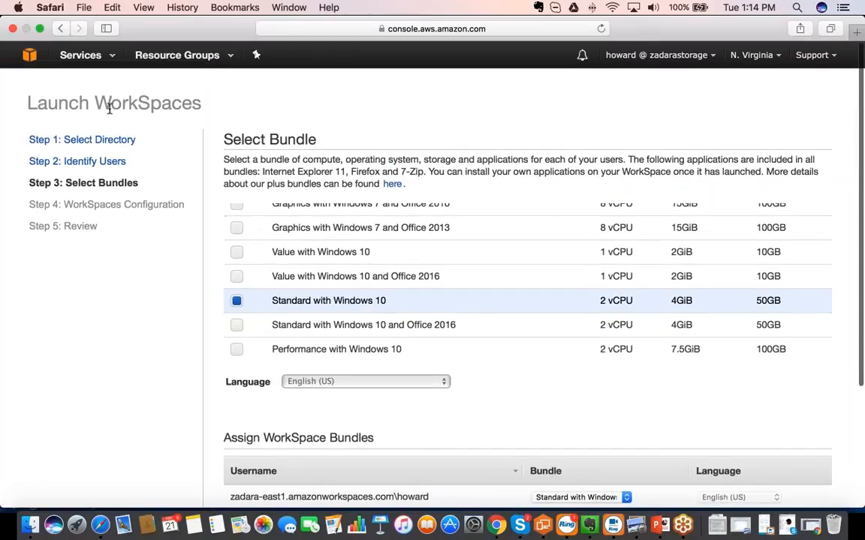
left_click(69, 33)
left_click(136, 75)
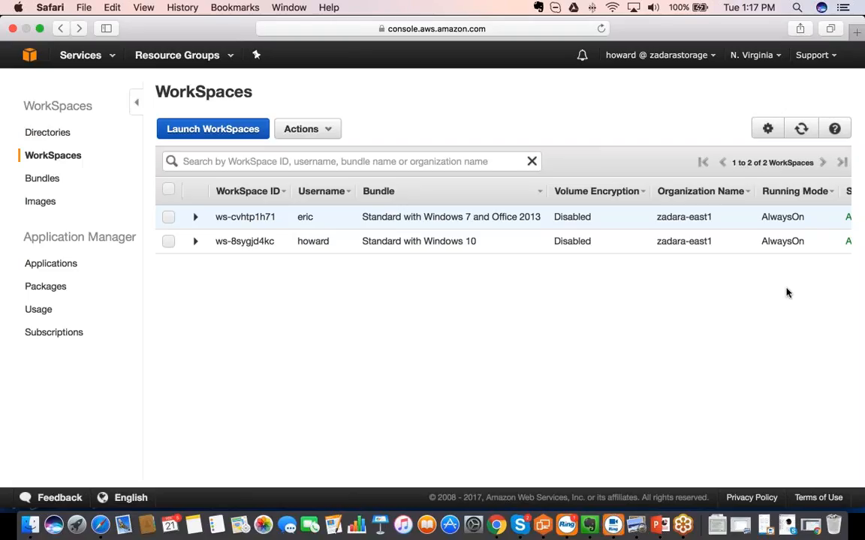
Step: Switch to the PowerPoint slide show and advance past the Tech Tip Tuesday #37 title slide
left_click(658, 526)
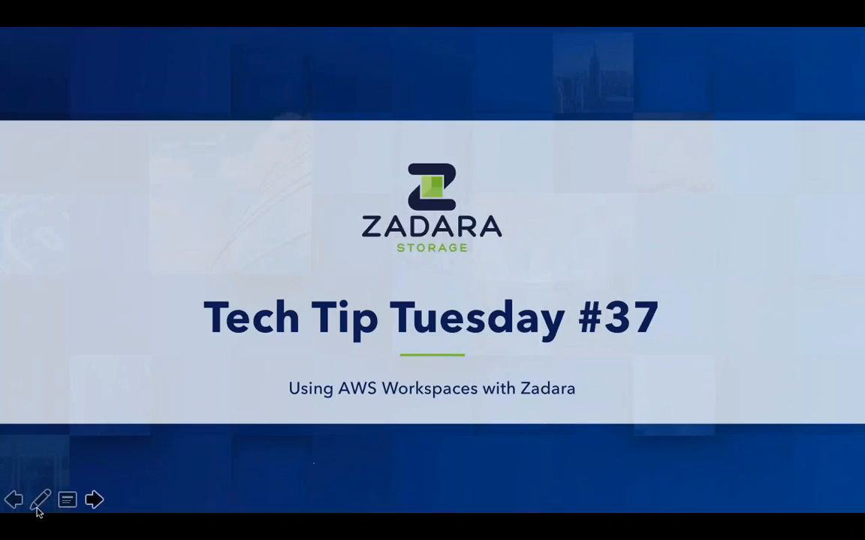
left_click(94, 501)
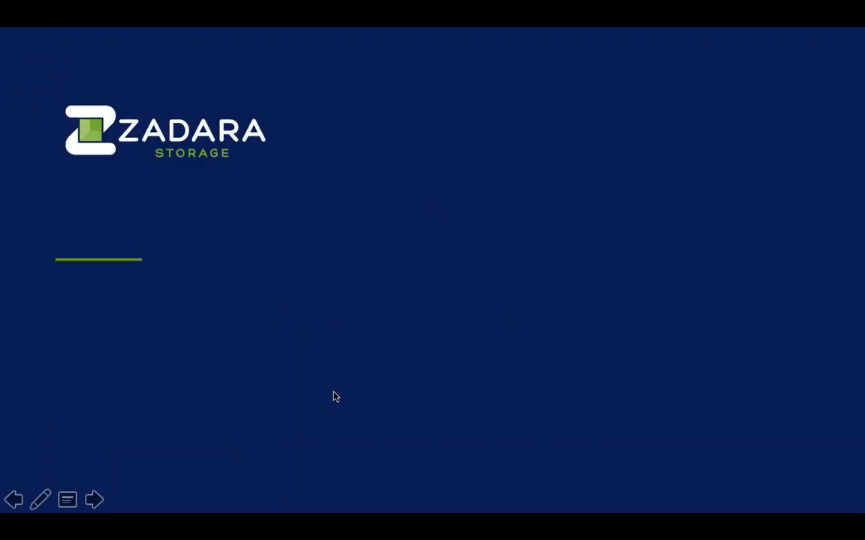